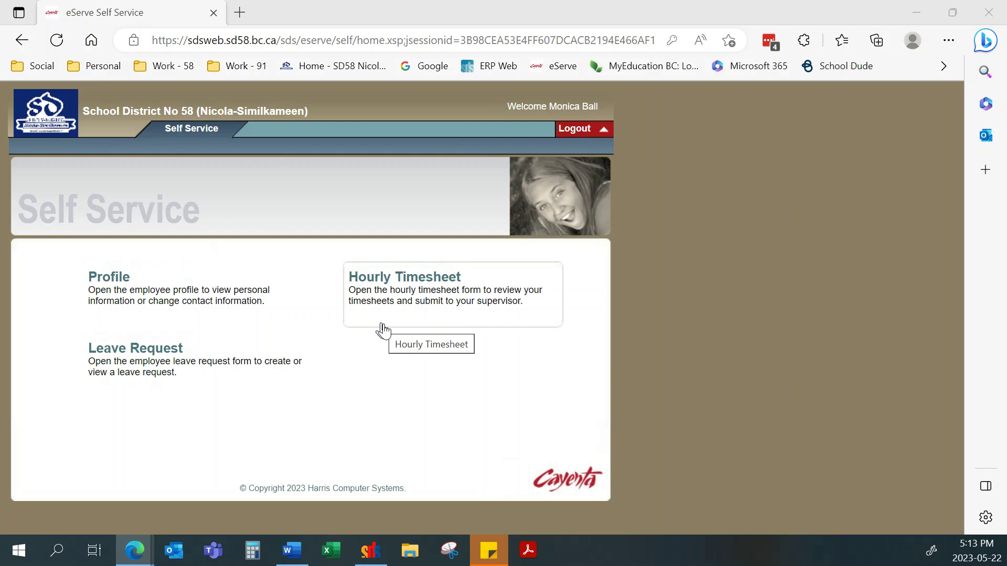
# Open the hourly timesheet and choose the May 07 - Jun 03, 2023 pay period.
pyautogui.click(411, 311)
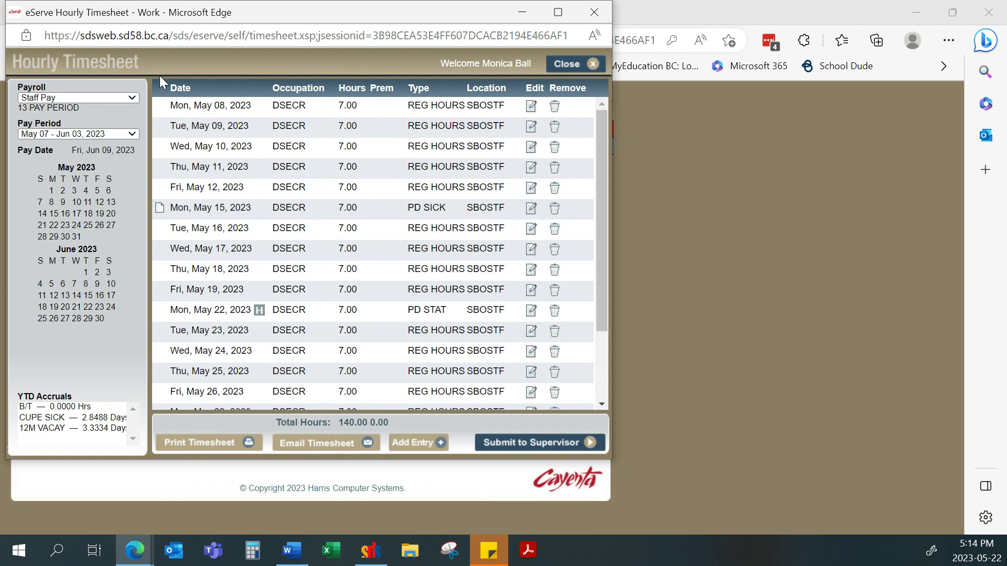
pyautogui.click(134, 135)
pyautogui.click(126, 154)
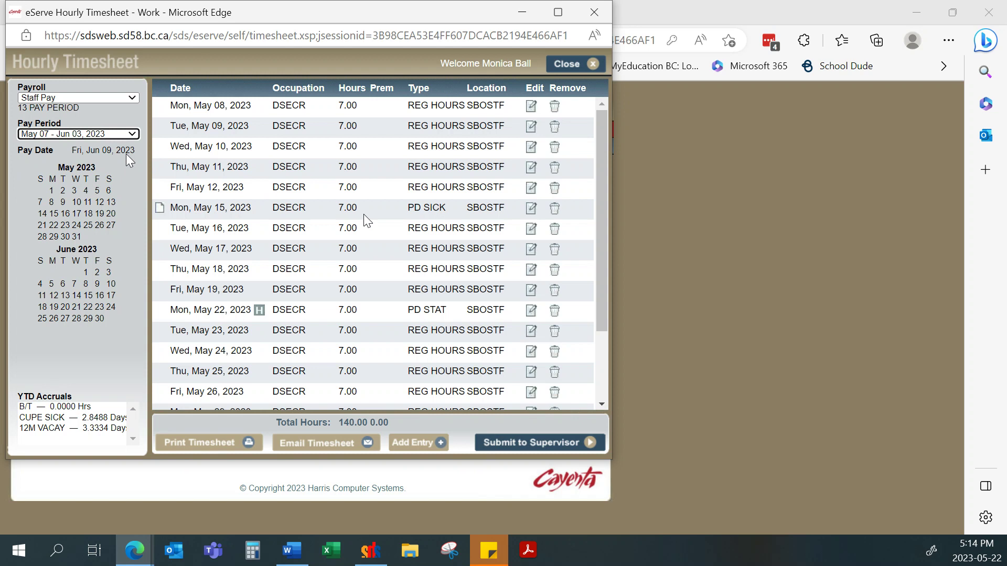
# Start removing the Mon, May 08, 2023 timesheet entry and cancel the deletion.
pyautogui.click(555, 106)
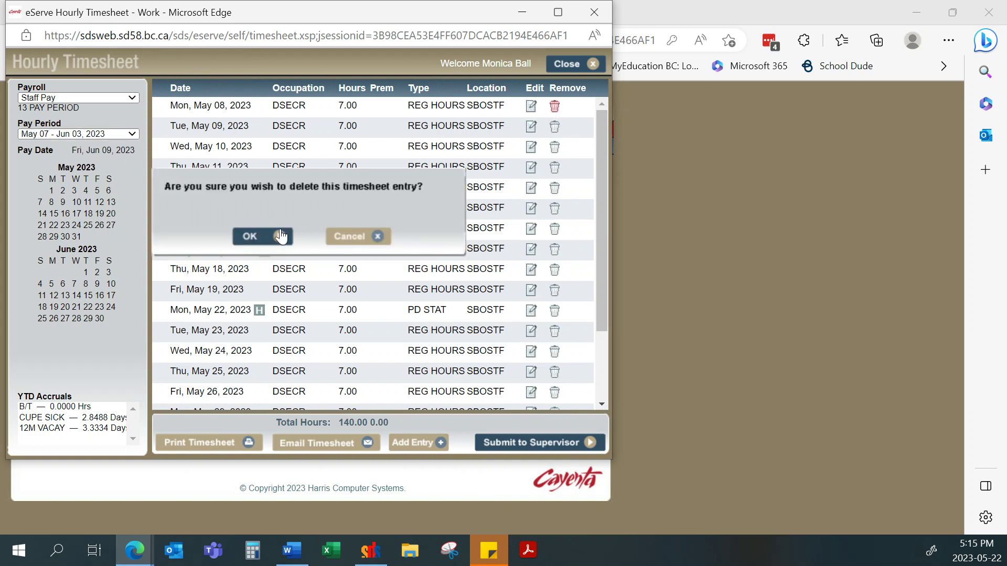
pyautogui.click(338, 236)
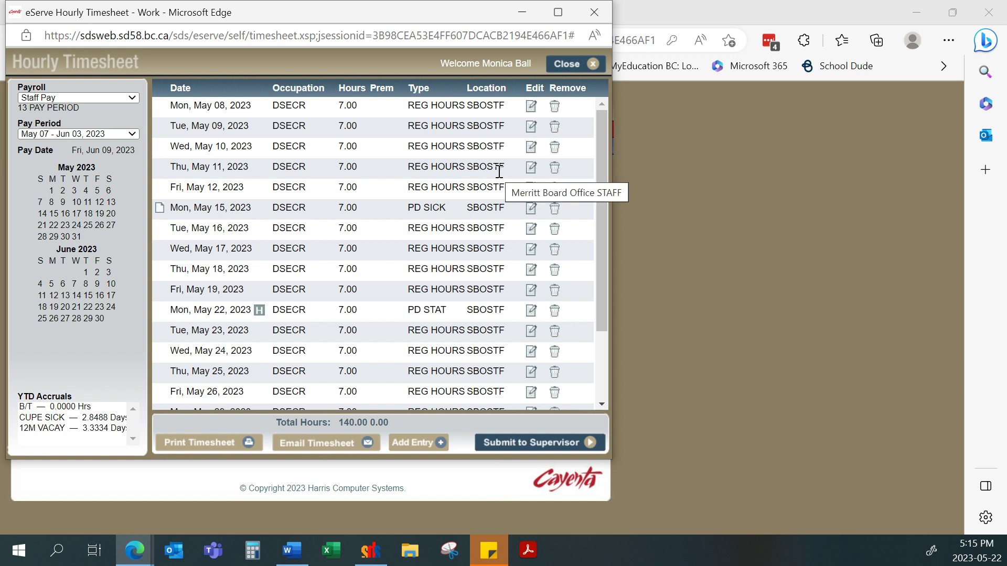
# View the edit forms for the May 08 and May 10, 2023 entries, closing each without changes.
pyautogui.click(531, 107)
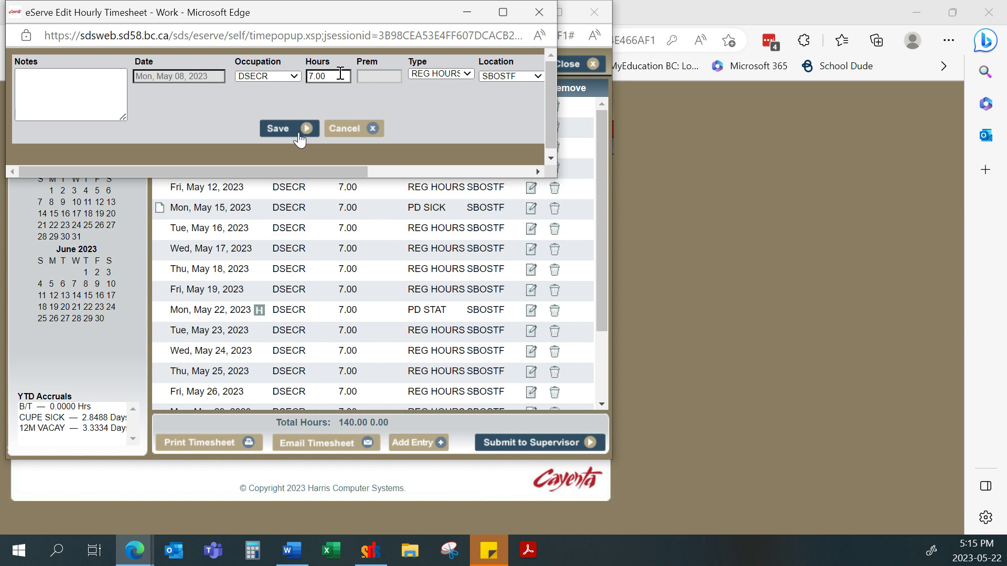
pyautogui.click(538, 11)
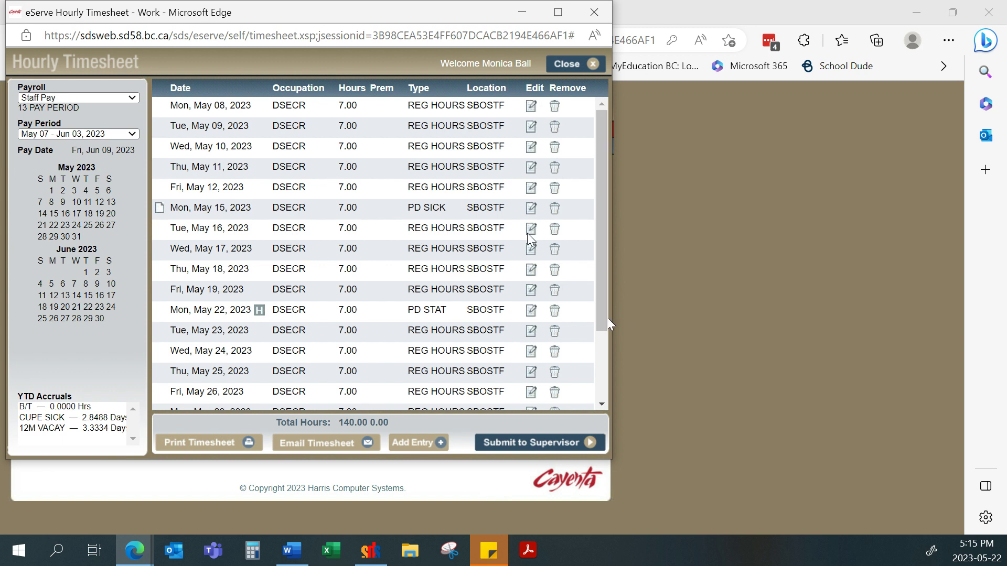
pyautogui.click(531, 148)
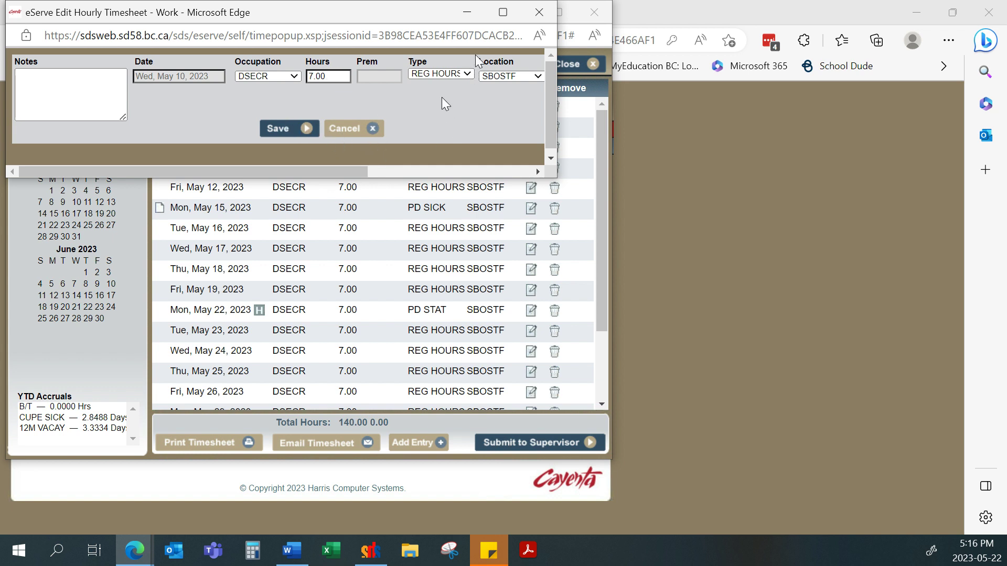
pyautogui.click(538, 12)
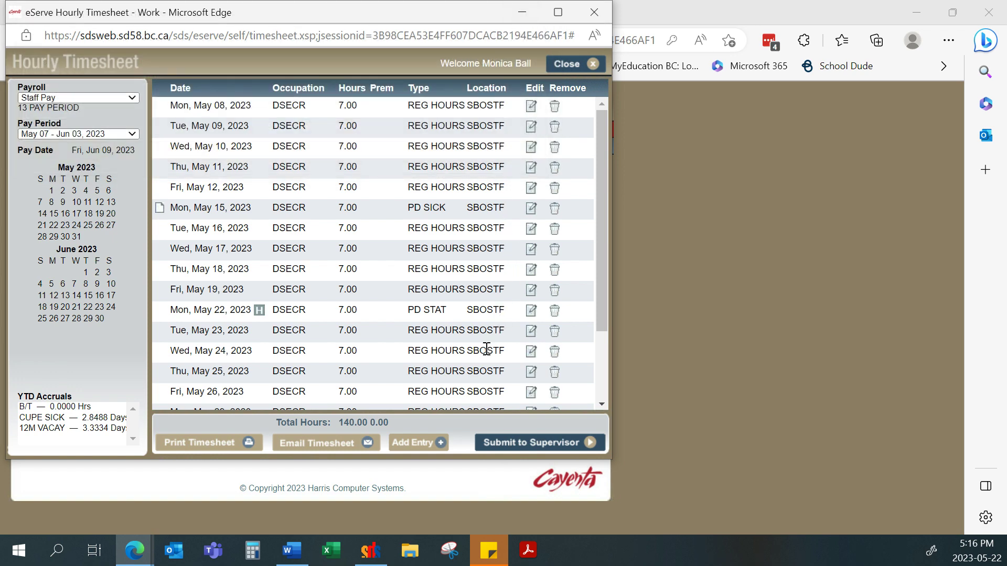
# Start a new timesheet entry with occupation DSECR and 2.00 hours.
pyautogui.click(412, 444)
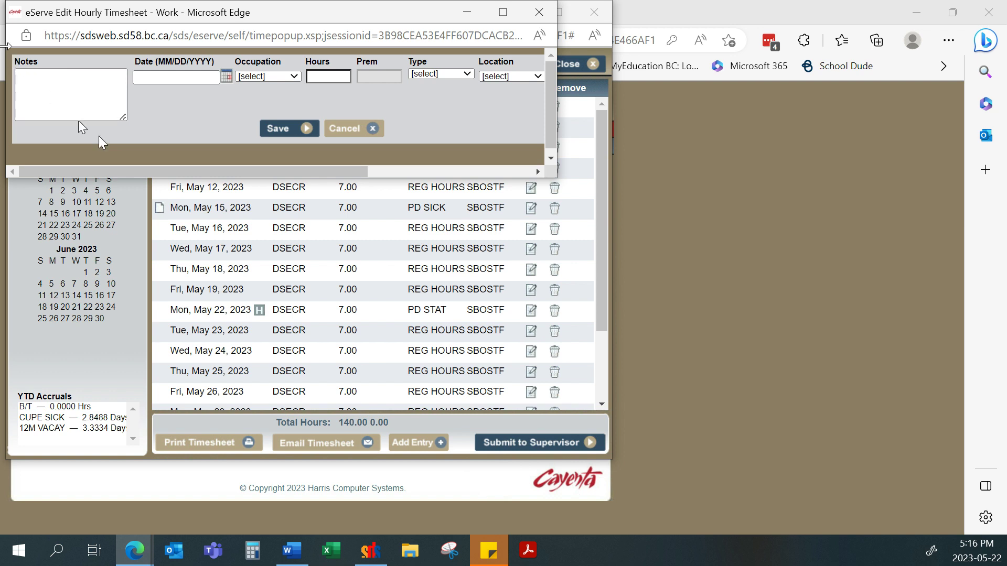
pyautogui.click(99, 97)
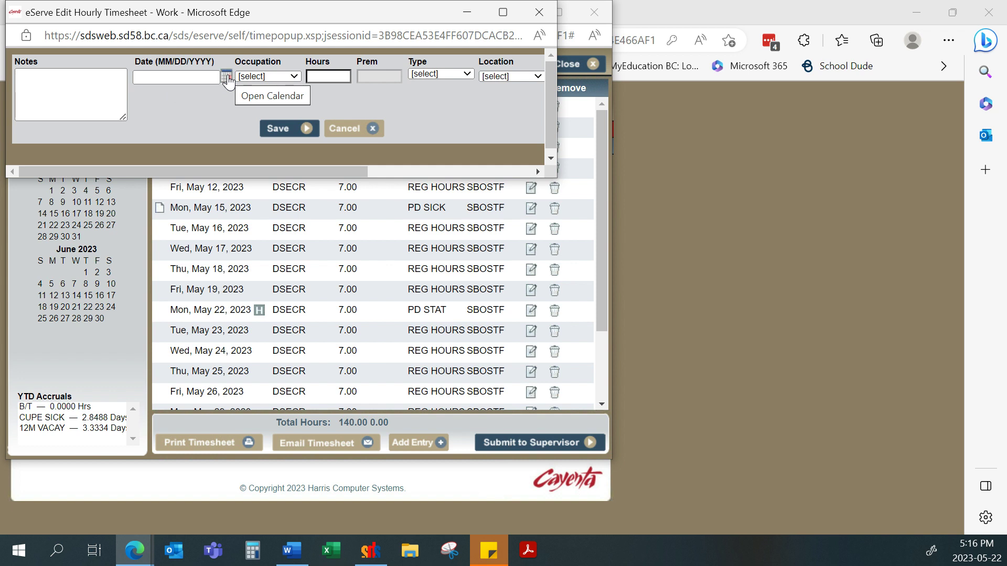
pyautogui.click(295, 78)
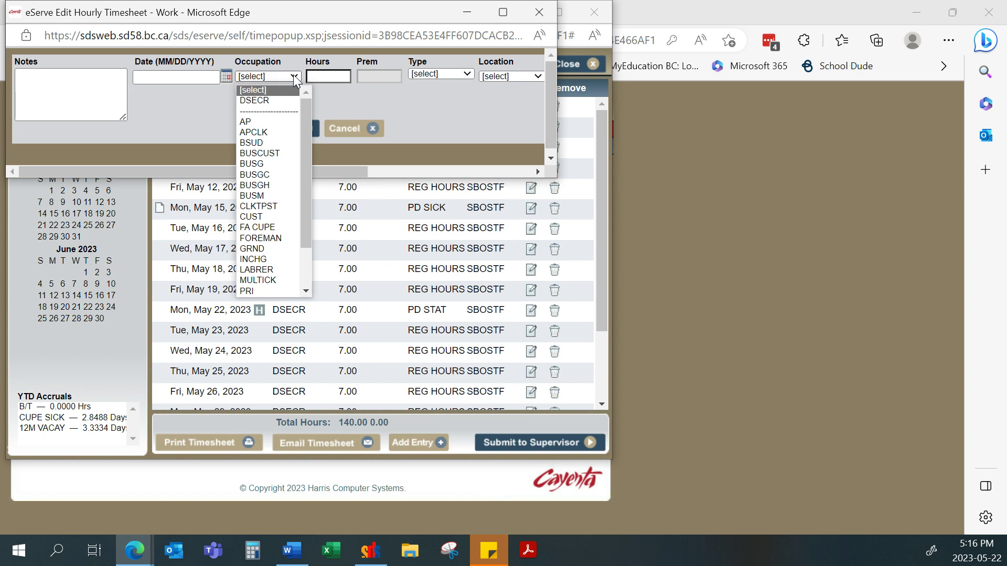
pyautogui.click(277, 101)
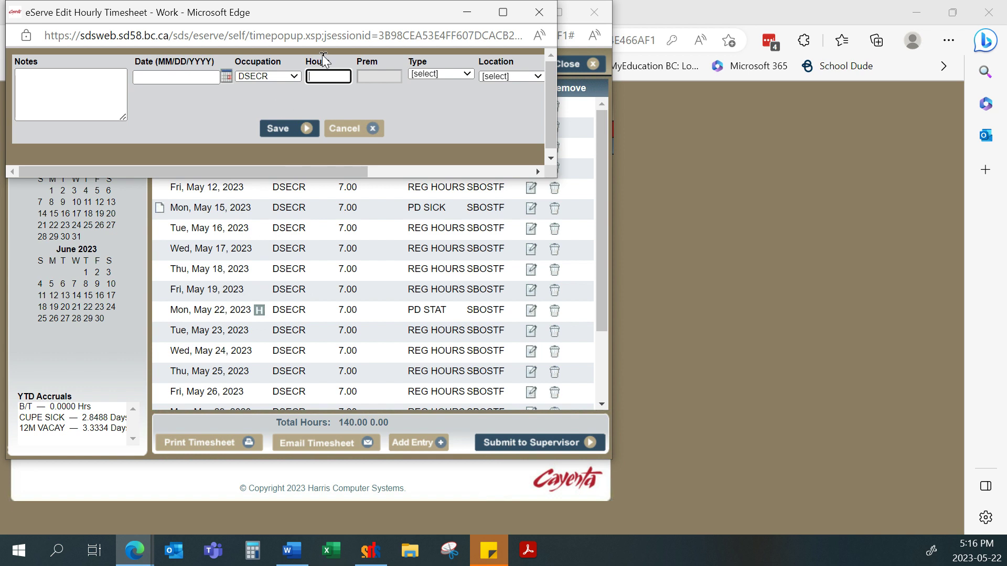
pyautogui.click(331, 75)
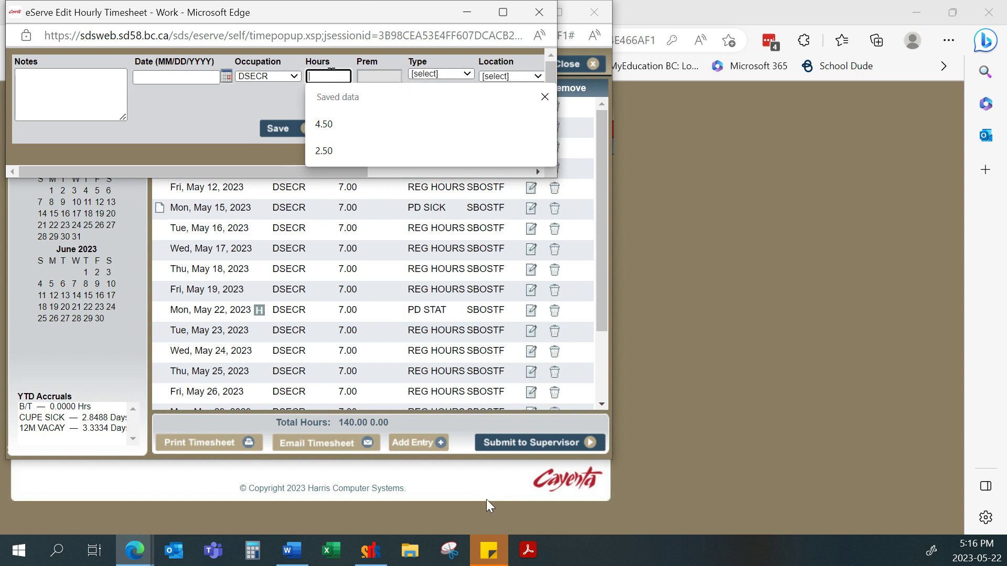
pyautogui.write('2')
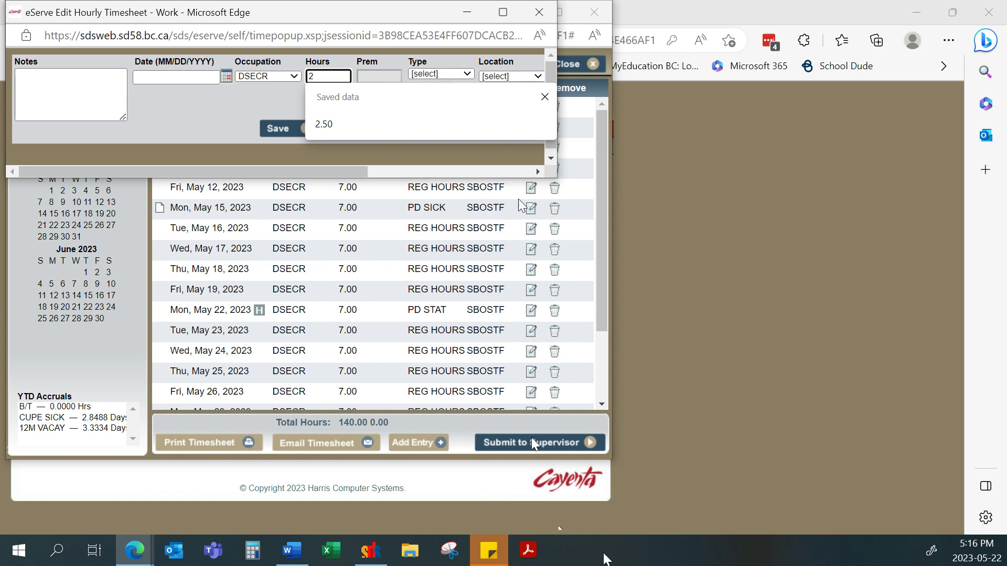
# Set the new entry's type to PD SICK and its location to SBOSTF, and discard the entry without saving.
pyautogui.click(471, 77)
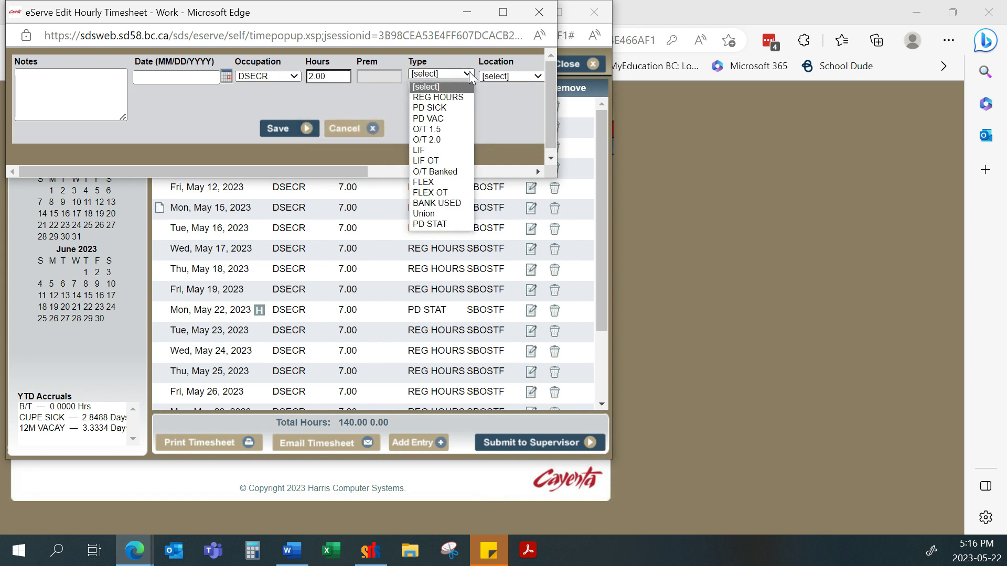
pyautogui.click(438, 108)
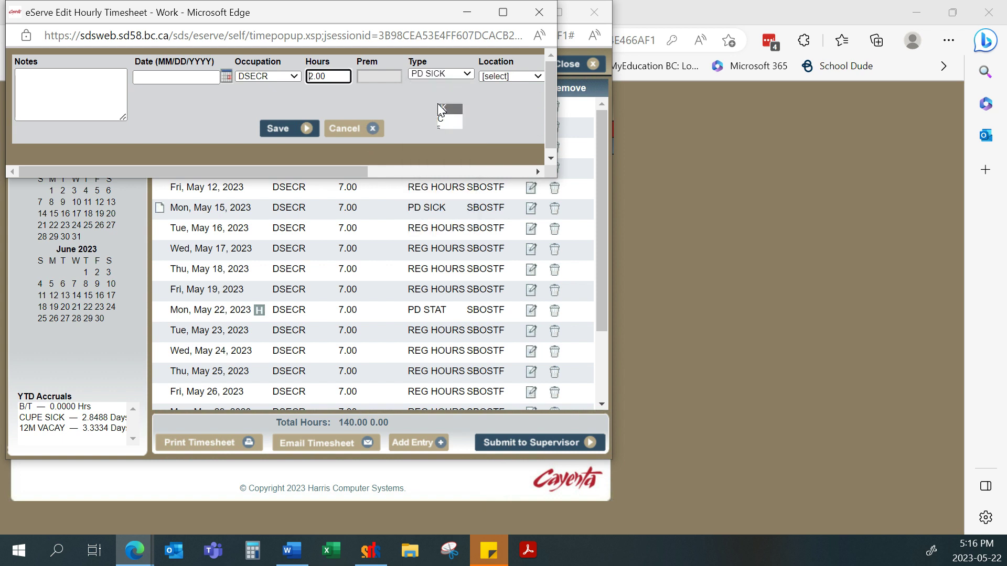
pyautogui.click(537, 76)
pyautogui.click(514, 101)
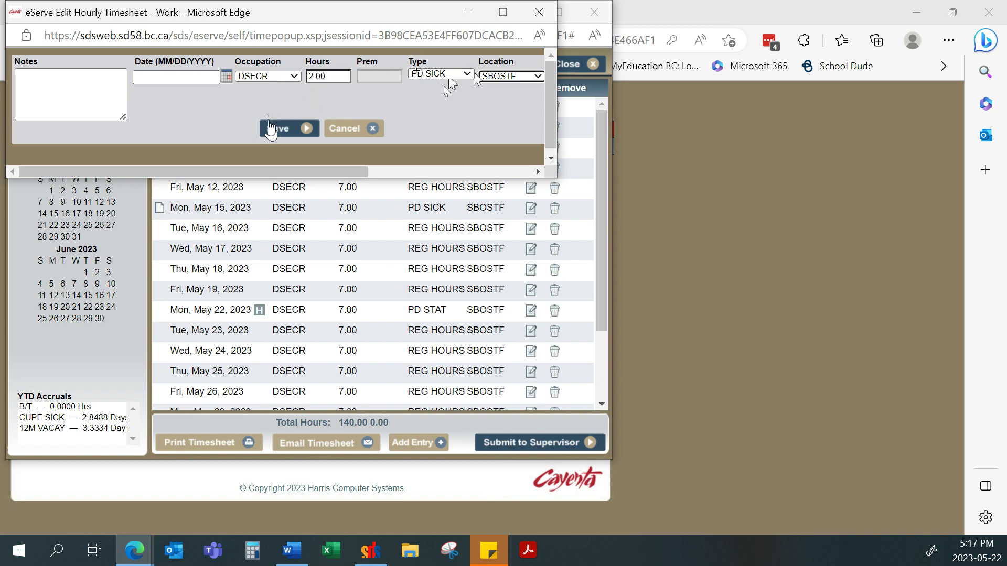
pyautogui.click(534, 18)
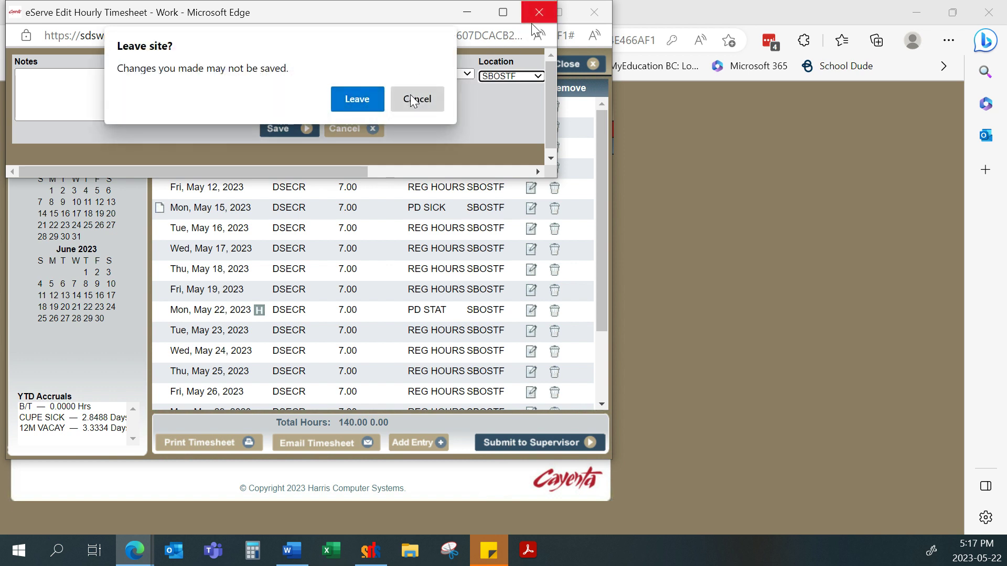
pyautogui.click(411, 97)
pyautogui.click(363, 123)
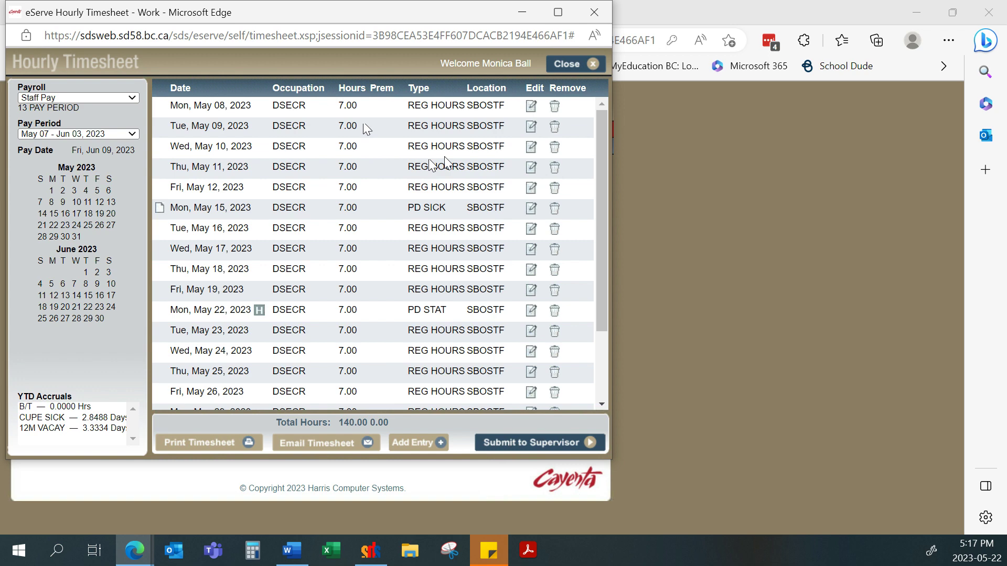
# Draft another timesheet entry with type O/T Banked and 2.00 hours, and cancel it without saving.
pyautogui.click(423, 446)
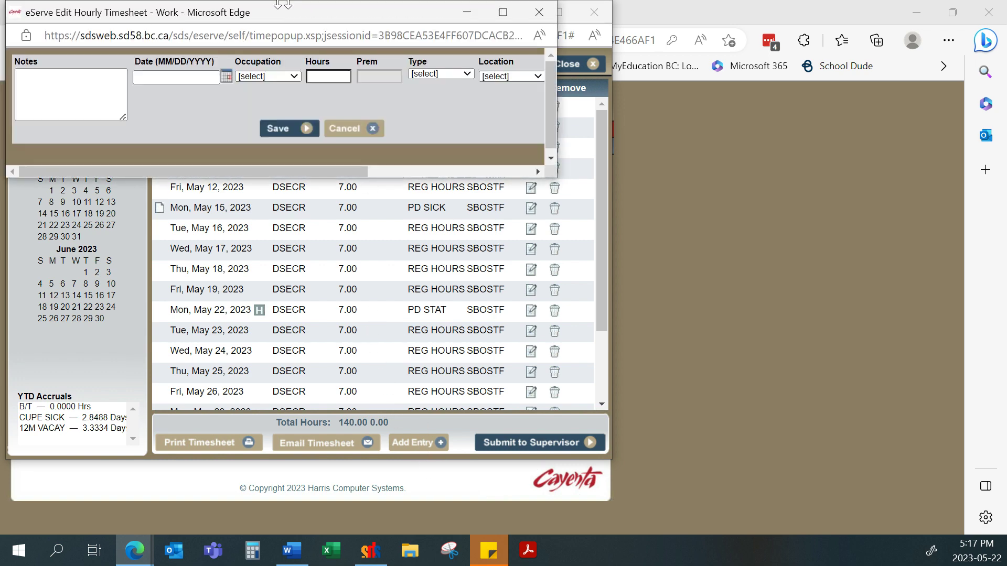
pyautogui.moveTo(288, 4); pyautogui.dragTo(379, 77)
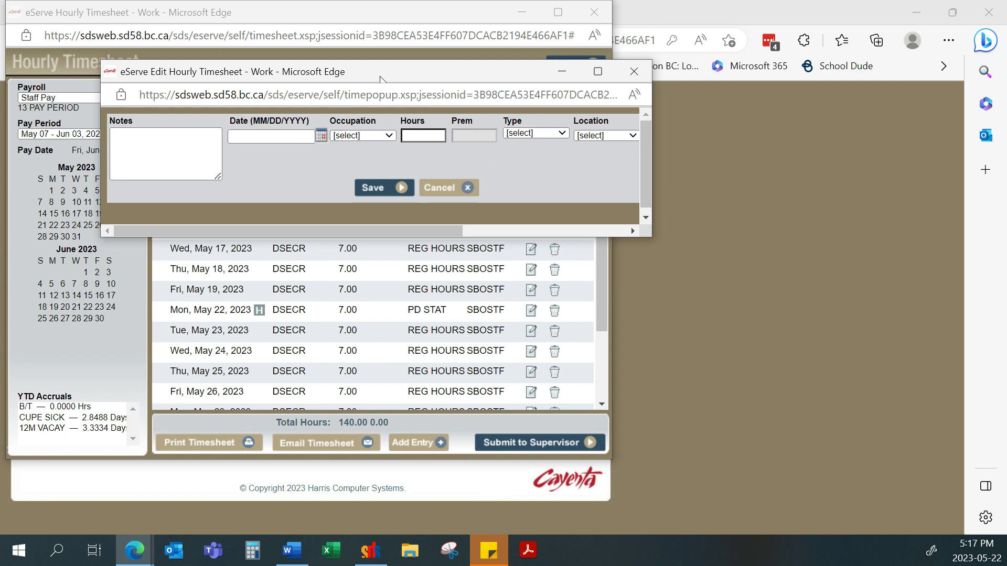
pyautogui.click(561, 133)
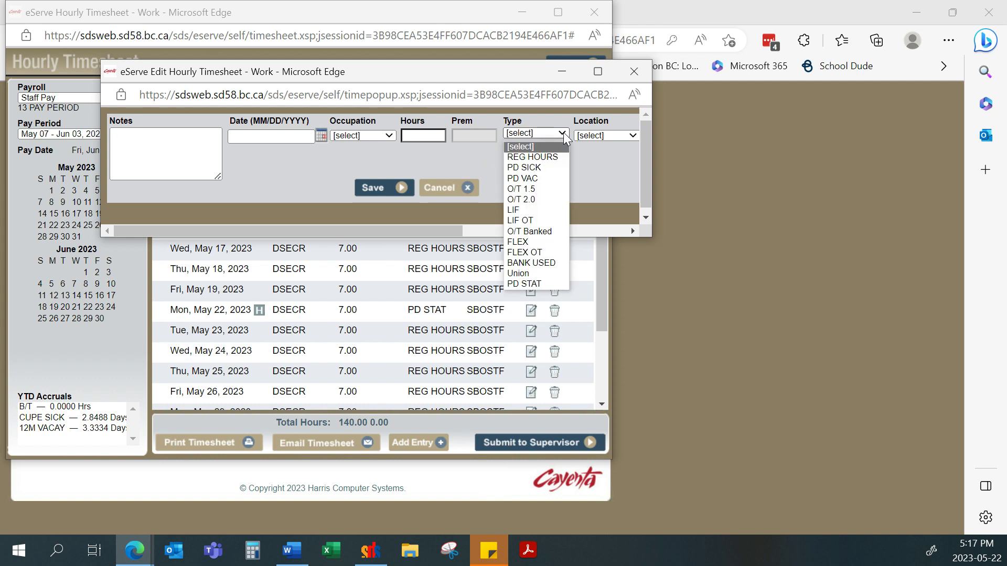
pyautogui.click(530, 232)
pyautogui.click(429, 135)
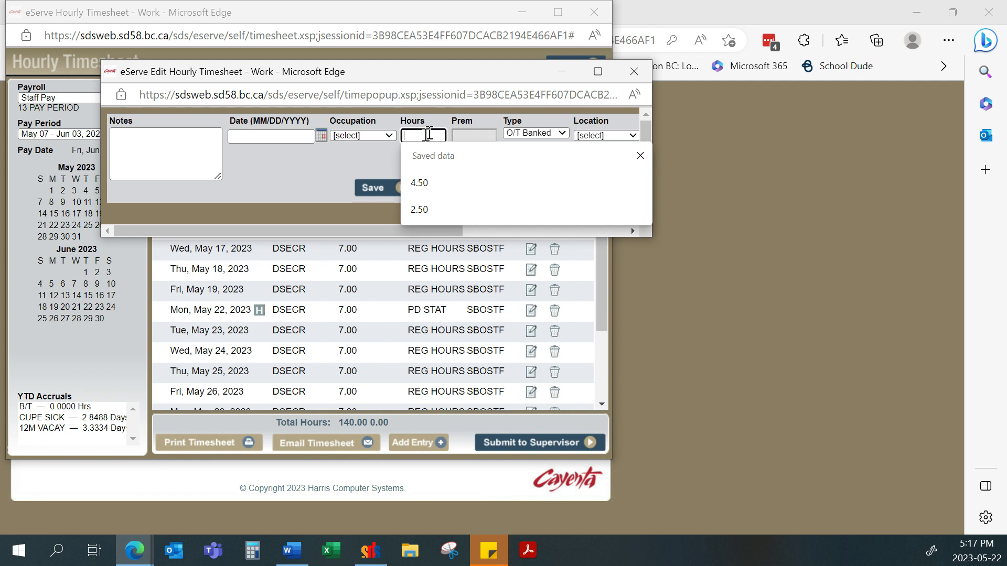
pyautogui.write('2')
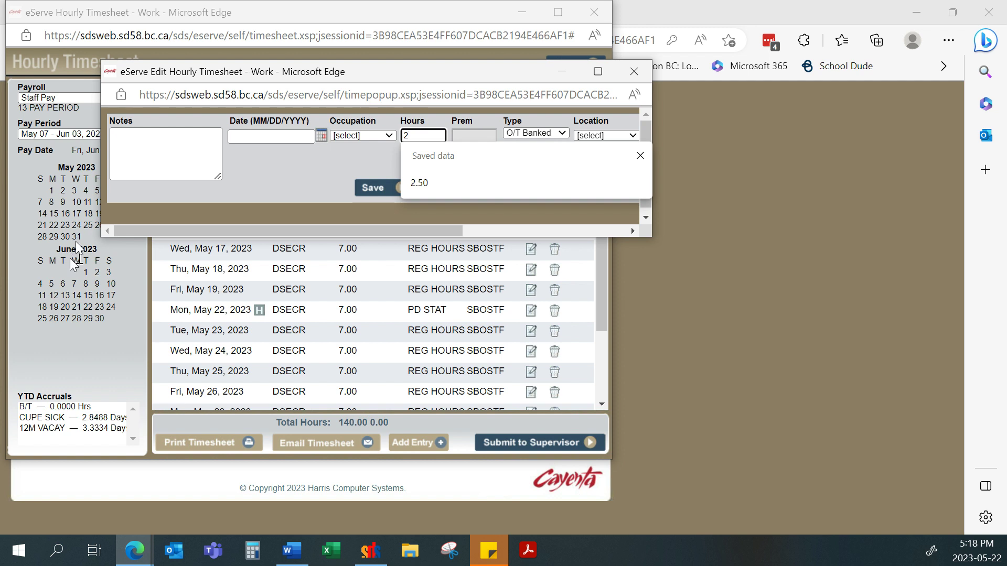
pyautogui.click(560, 134)
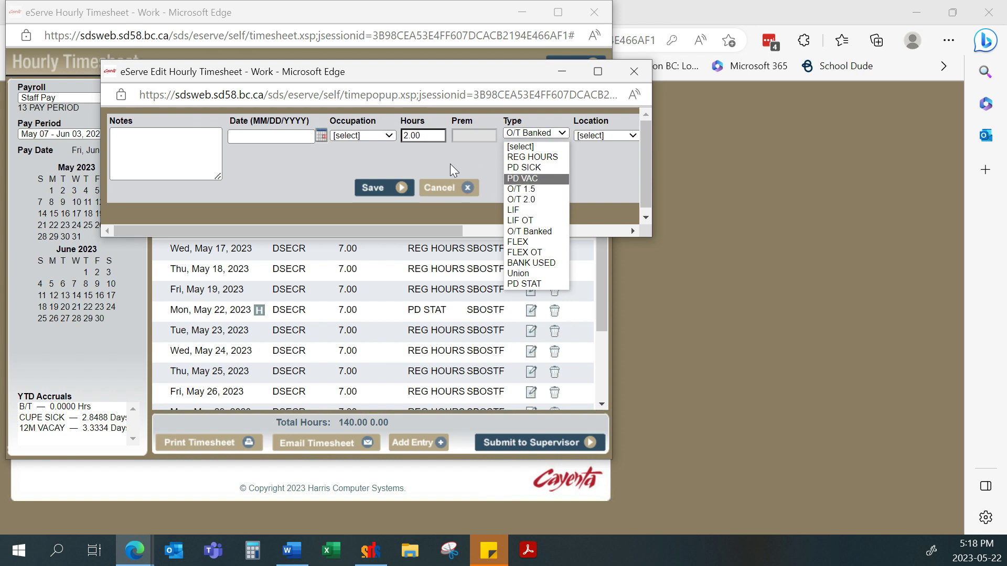
pyautogui.click(424, 129)
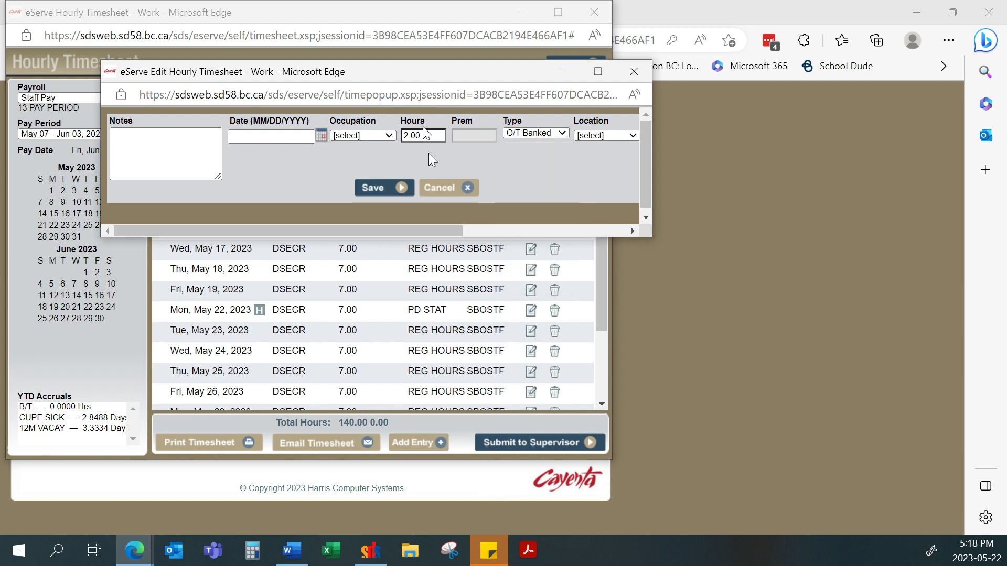
pyautogui.click(440, 187)
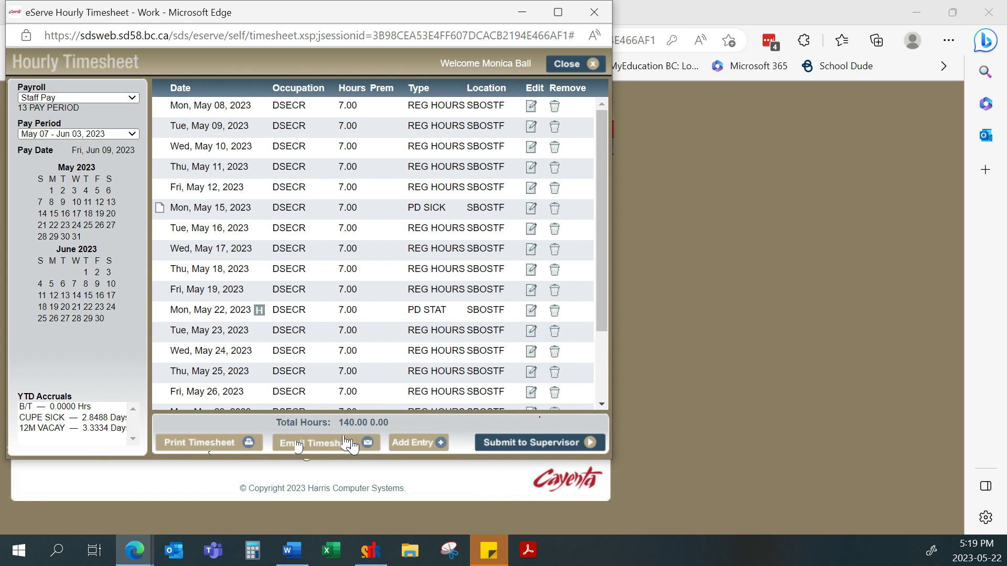
# Open the pay period choices for the hourly timesheet.
pyautogui.click(134, 134)
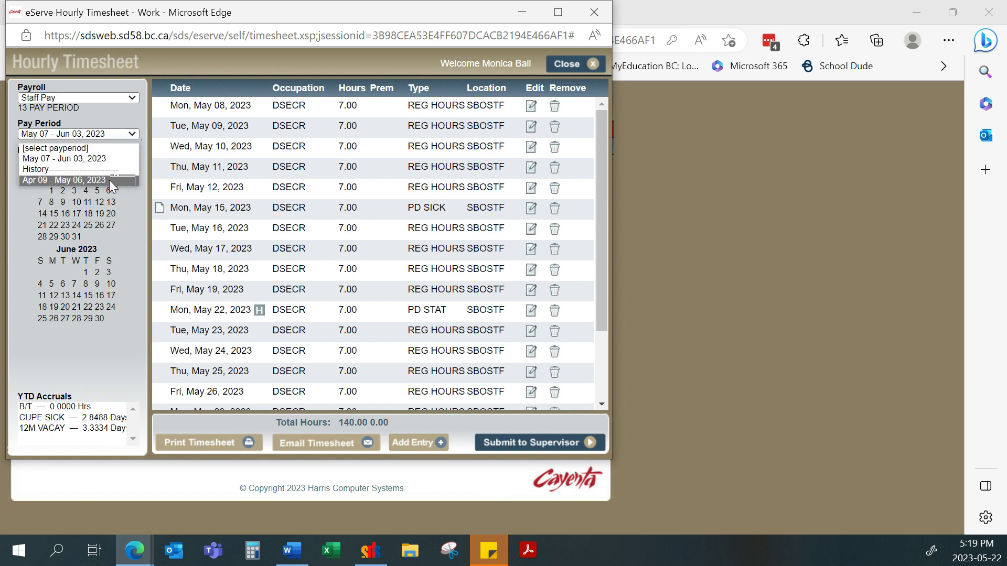